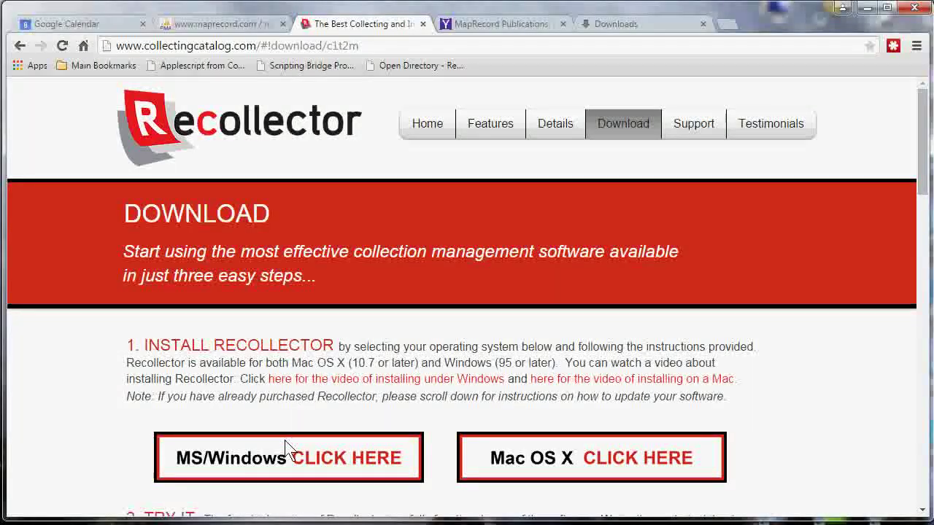
Open the Windows download form popup and bring it fully into view.
{"action": "left_click", "coordinate": [290, 463]}
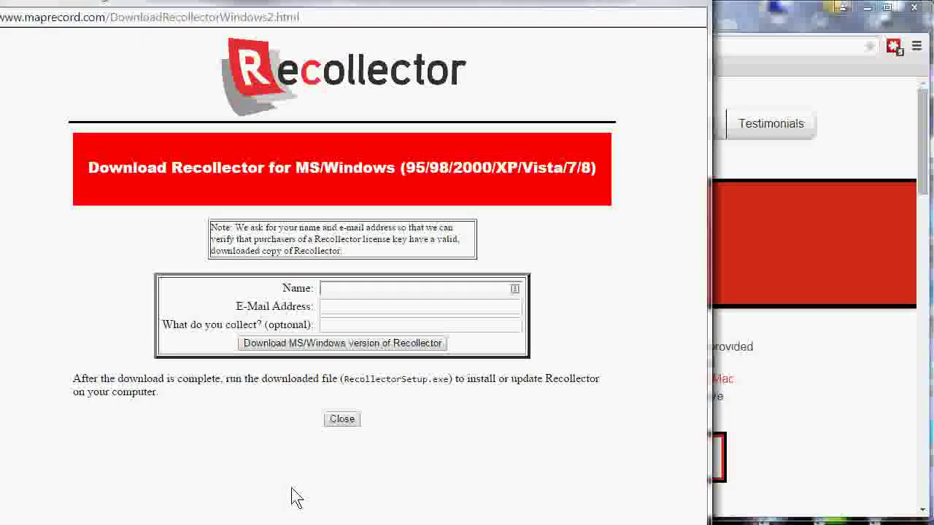
{"action": "left_click_drag", "start_coordinate": [327, 522], "coordinate": [340, 494]}
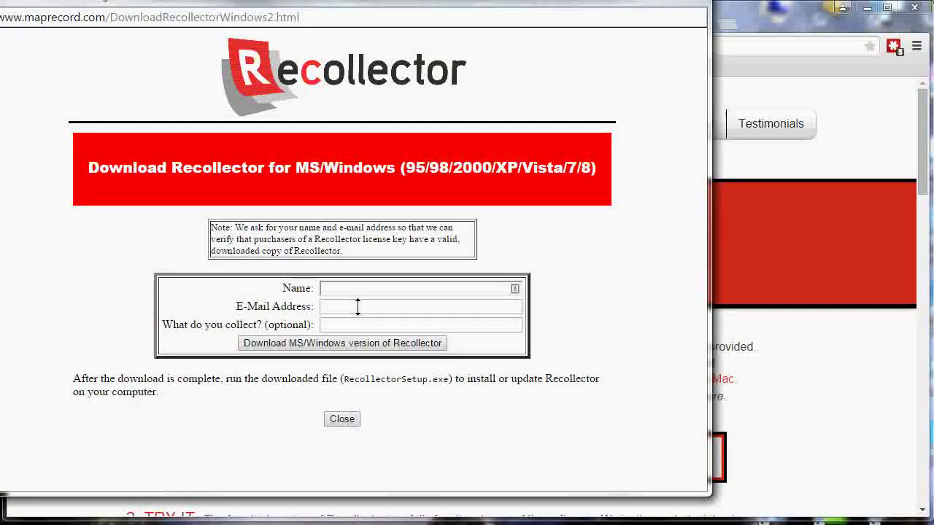
{"action": "left_click_drag", "start_coordinate": [371, 15], "coordinate": [392, 21]}
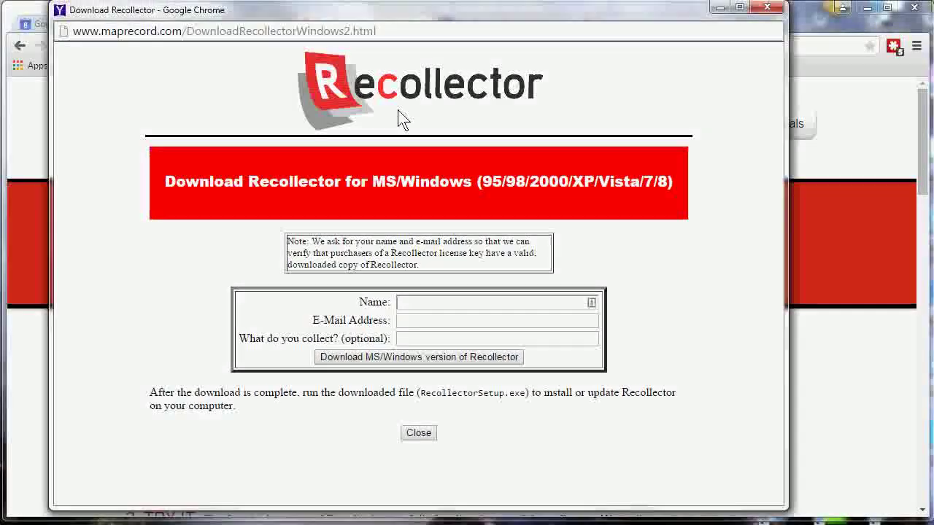
Fill the form with the user's name, e-mail address and 'shells' as the collection type.
{"action": "left_click", "coordinate": [419, 304]}
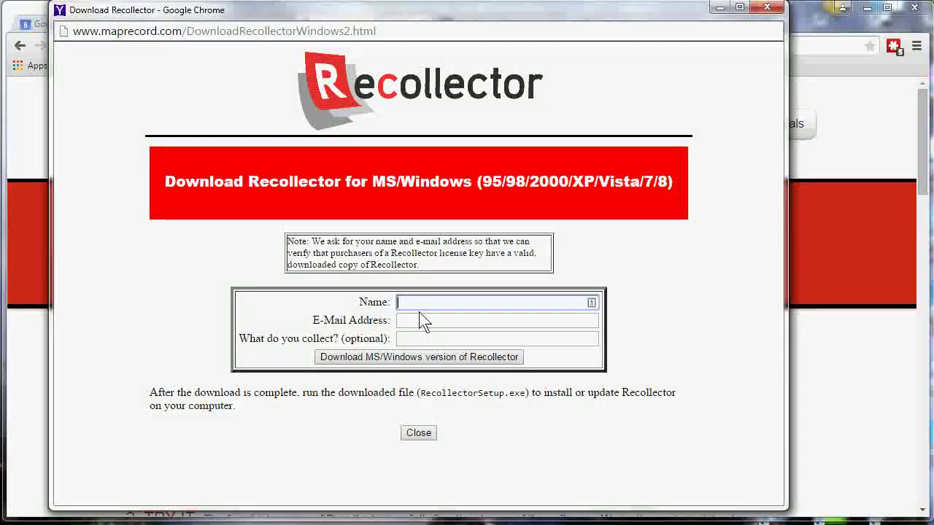
{"action": "type", "text": "John Doe"}
{"action": "key", "text": "Tab"}
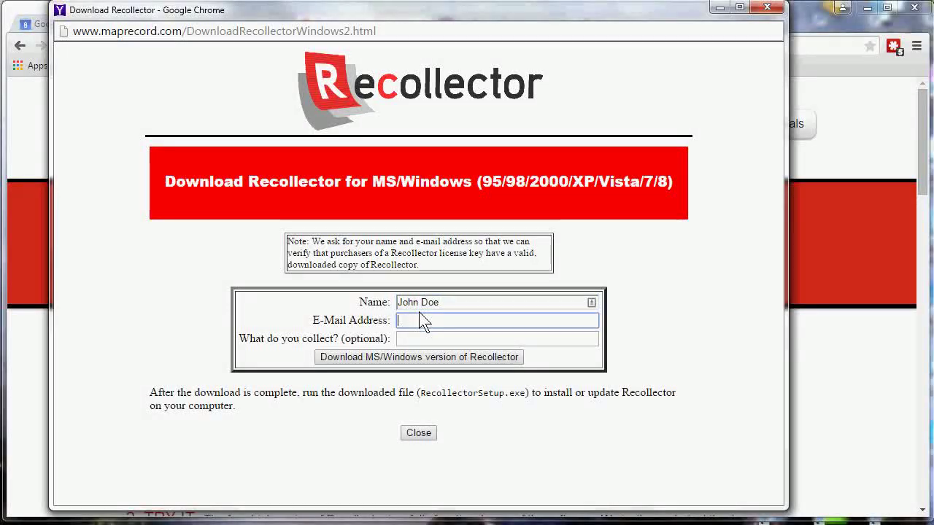
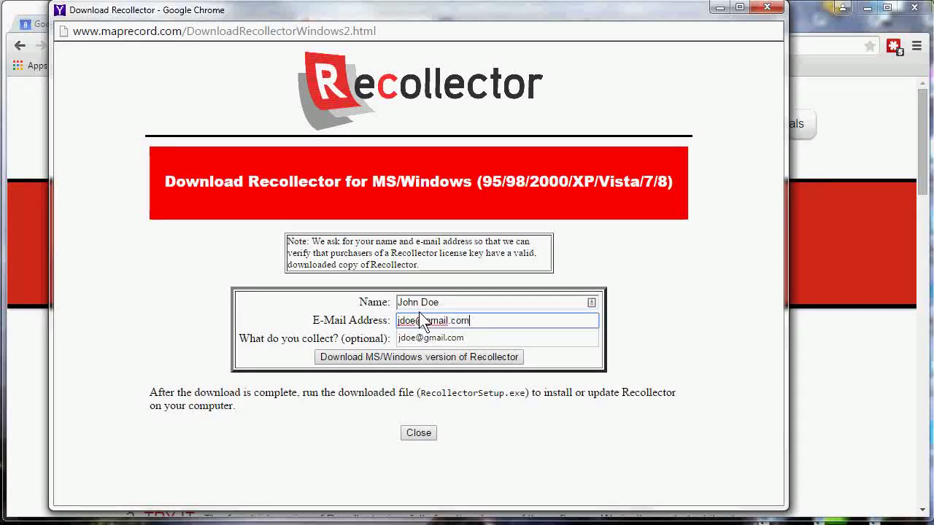
{"action": "key", "text": "Tab"}
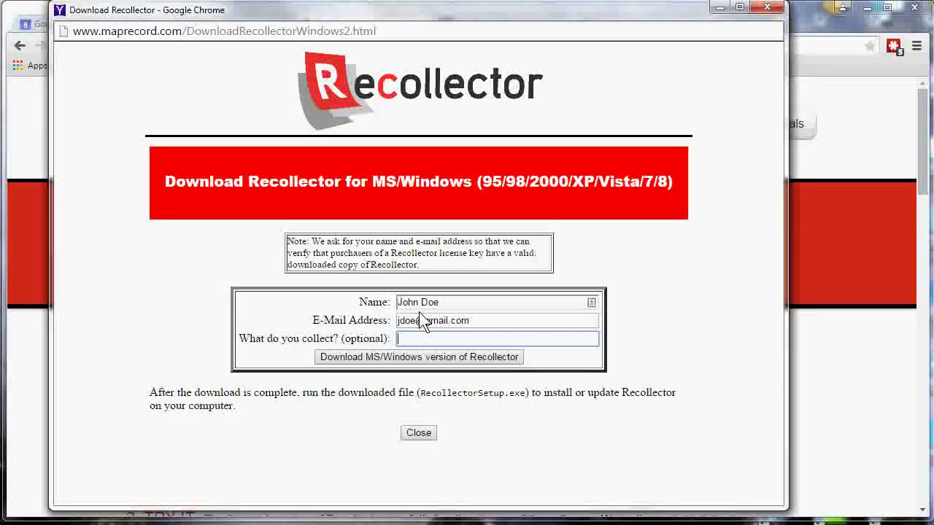
{"action": "type", "text": "shells"}
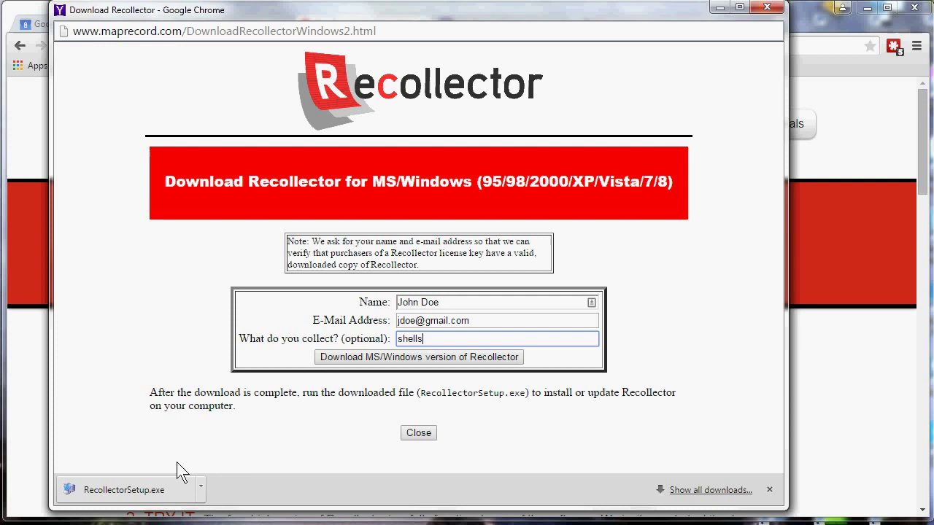
Run RecollectorSetup.exe, install with default settings, and close the download popup.
{"action": "left_click", "coordinate": [136, 490]}
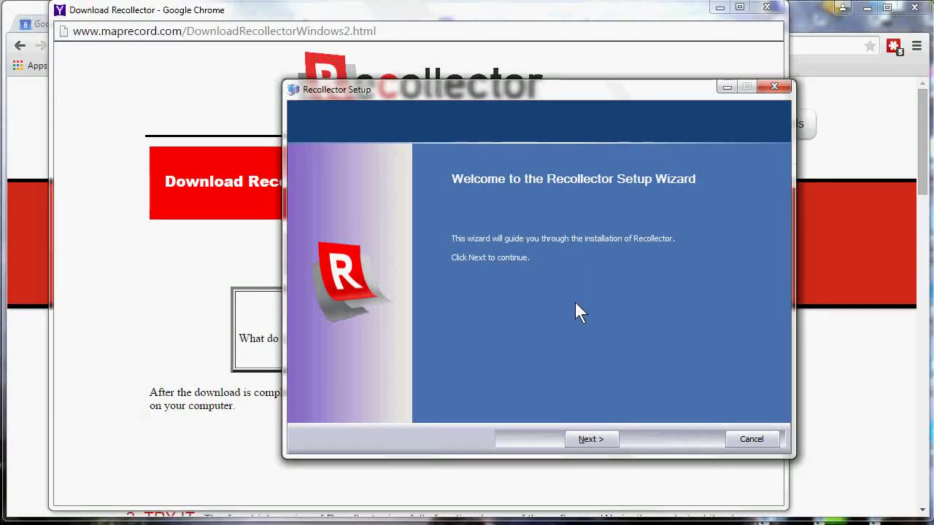
{"action": "left_click", "coordinate": [588, 440]}
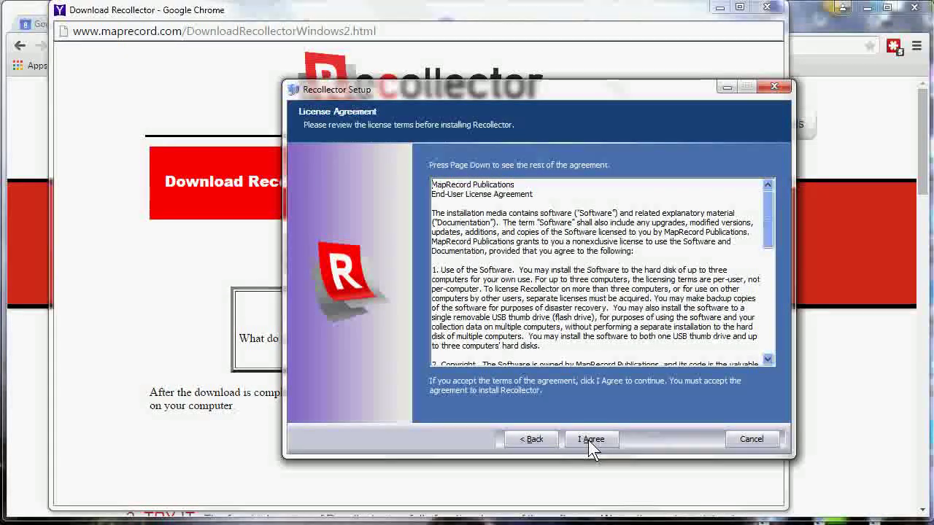
{"action": "left_click", "coordinate": [589, 440]}
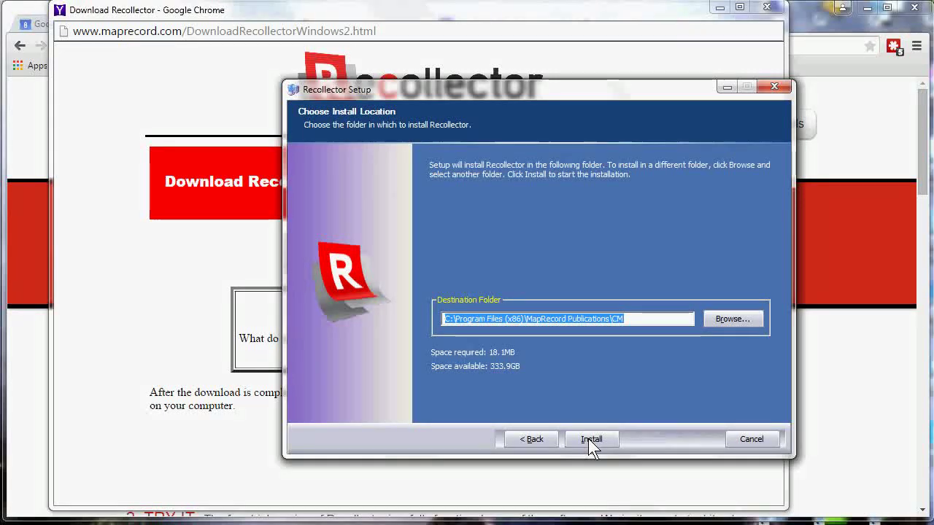
{"action": "left_click", "coordinate": [588, 438]}
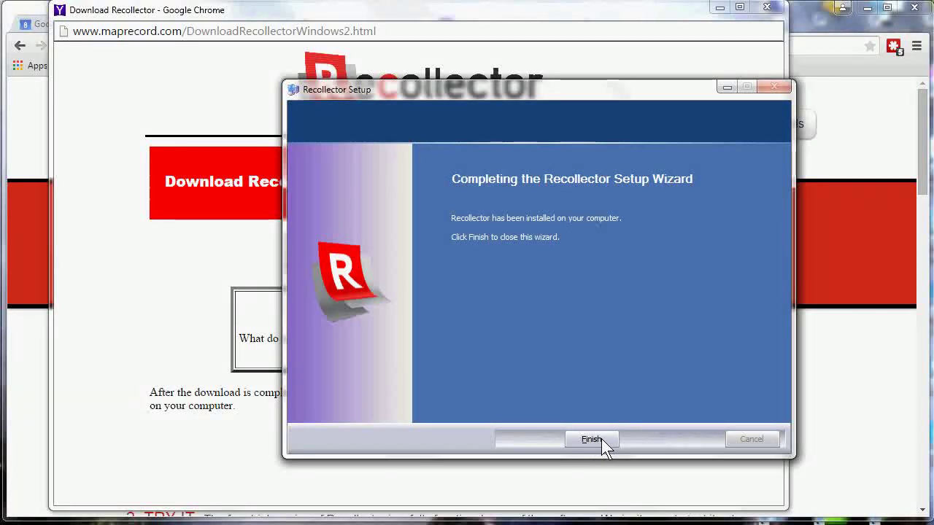
{"action": "left_click", "coordinate": [600, 439]}
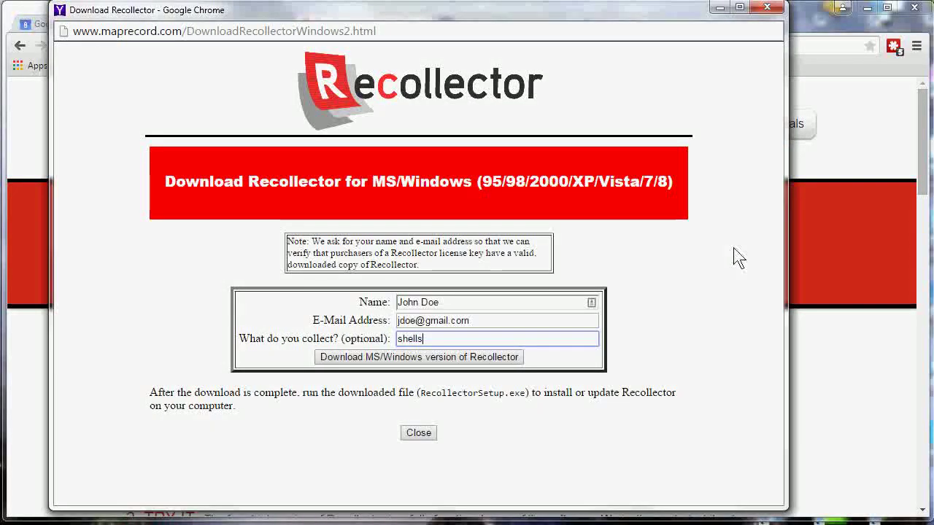
{"action": "left_click", "coordinate": [767, 9]}
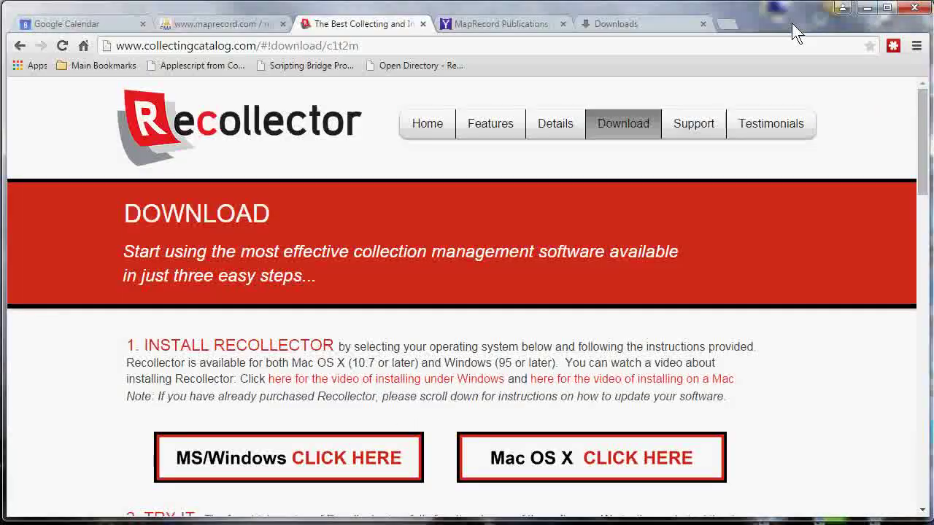
Minimize Chrome and launch Recollector from its desktop icon.
{"action": "left_click", "coordinate": [867, 8]}
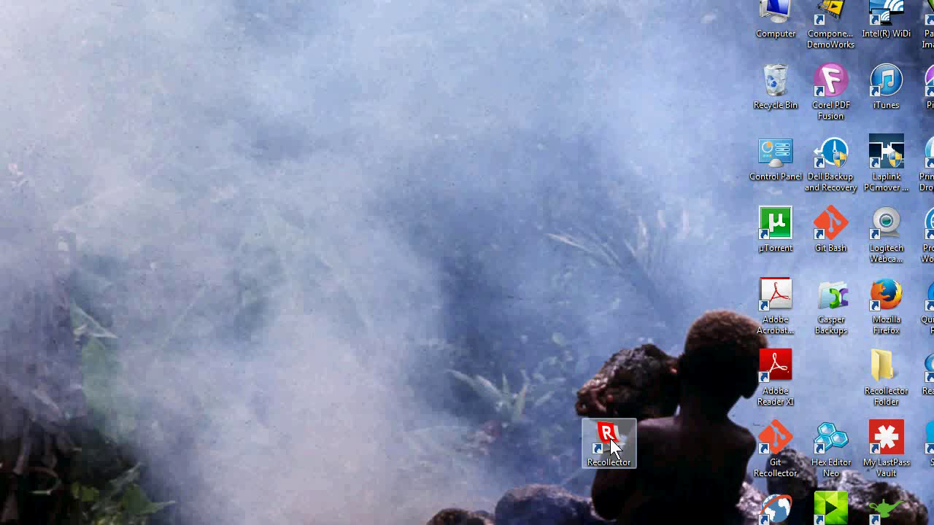
{"action": "double_click", "coordinate": [610, 442]}
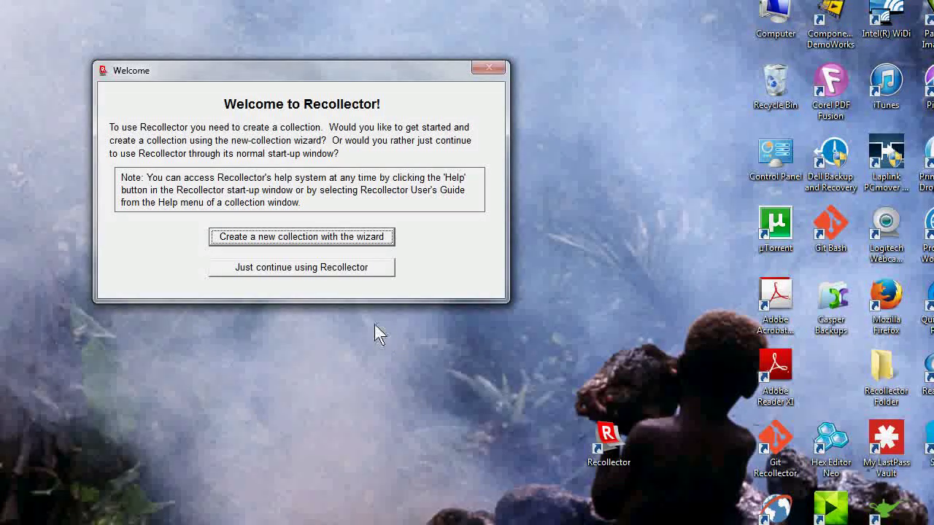
Choose 'Just continue using Recollector' in the Welcome dialog, skipping the wizard.
{"action": "left_click", "coordinate": [313, 274]}
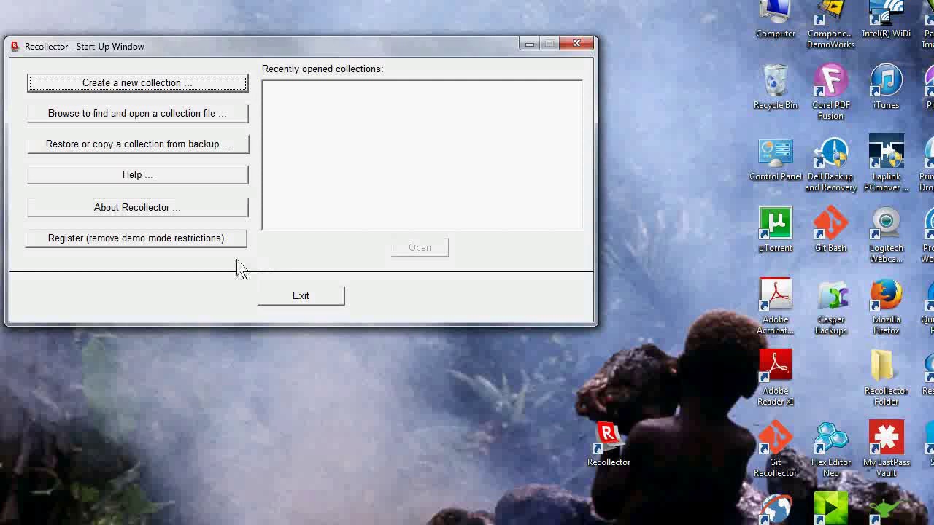
Open Product Registration via 'Register (remove demo mode restrictions)'.
{"action": "left_click", "coordinate": [131, 241]}
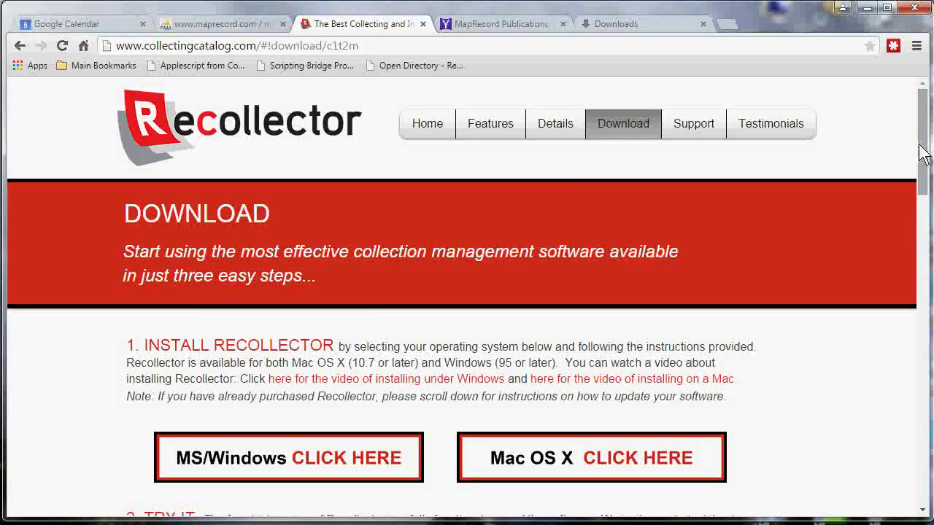
Scroll to step 3 BUY IT and open the Purchase Recollector license page.
{"action": "scroll", "coordinate": [926, 167], "scroll_direction": "down", "scroll_amount": 5}
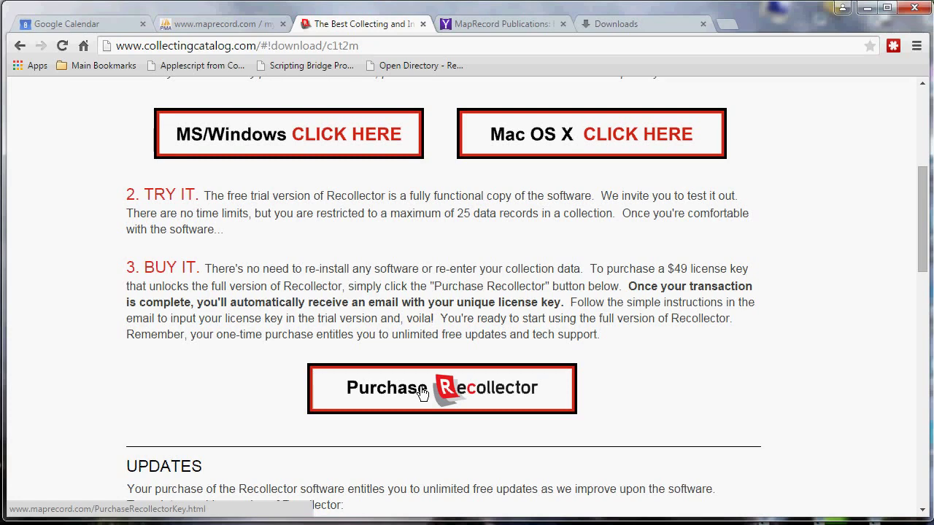
{"action": "left_click", "coordinate": [424, 392]}
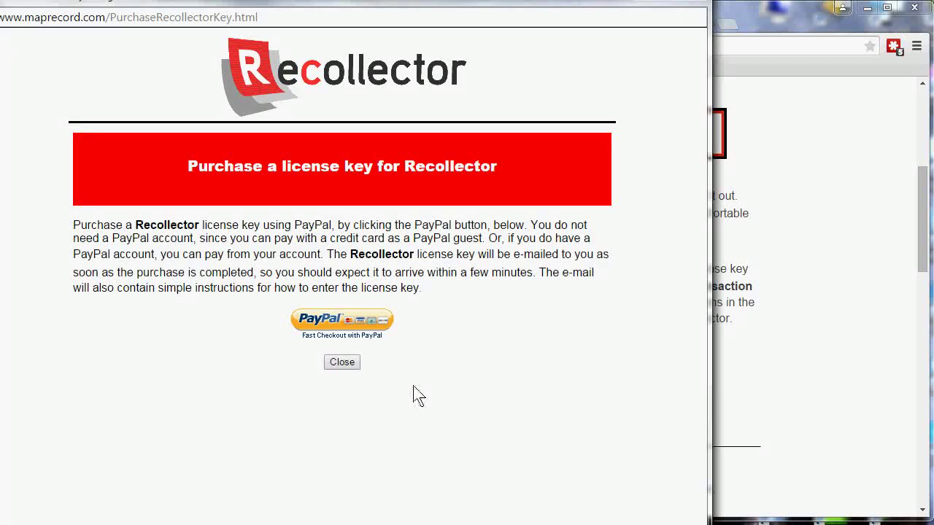
Close the purchase popup, select the license key in the Thunderbird e-mail, then minimize Thunderbird.
{"action": "left_click", "coordinate": [344, 362]}
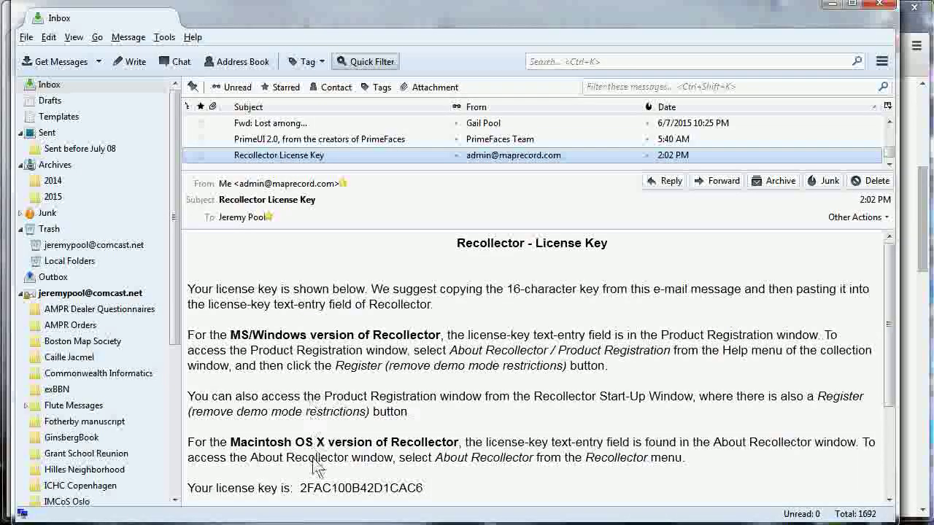
{"action": "double_click", "coordinate": [313, 487]}
{"action": "key", "text": "ctrl+c"}
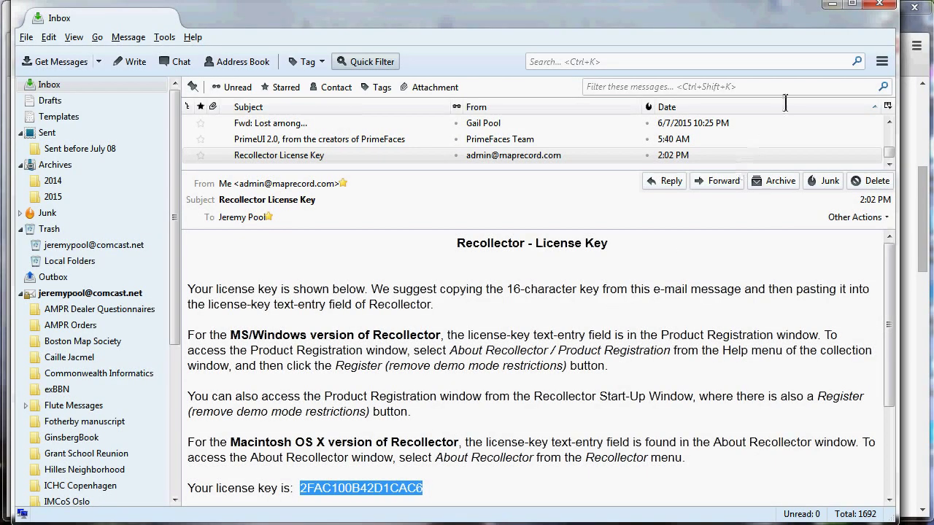
{"action": "left_click", "coordinate": [833, 4]}
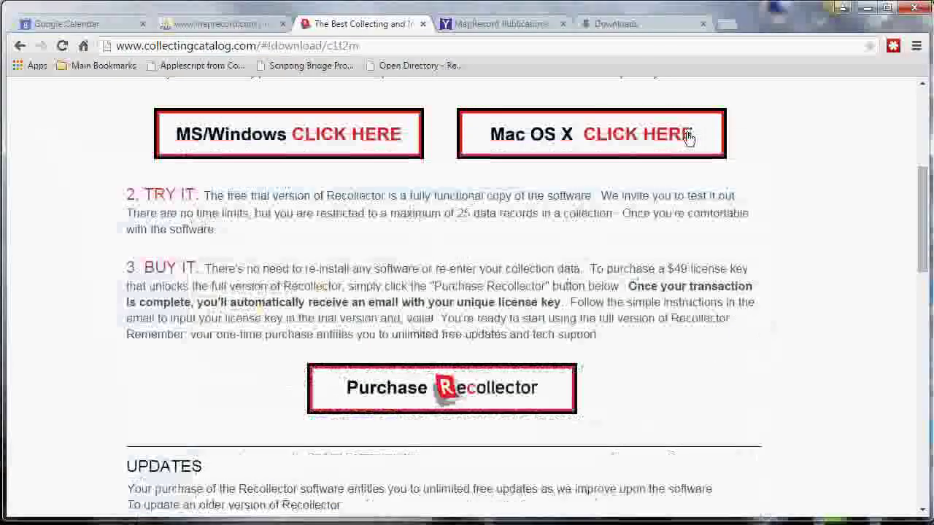
Paste the copied license key into the Registration key field and register Recollector.
{"action": "left_click", "coordinate": [866, 7]}
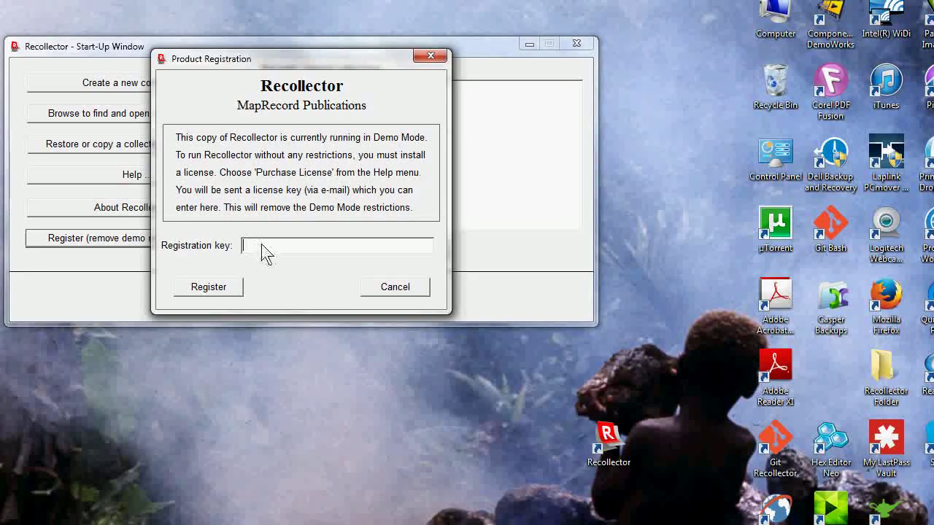
{"action": "key", "text": "ctrl+v"}
{"action": "left_click", "coordinate": [221, 287]}
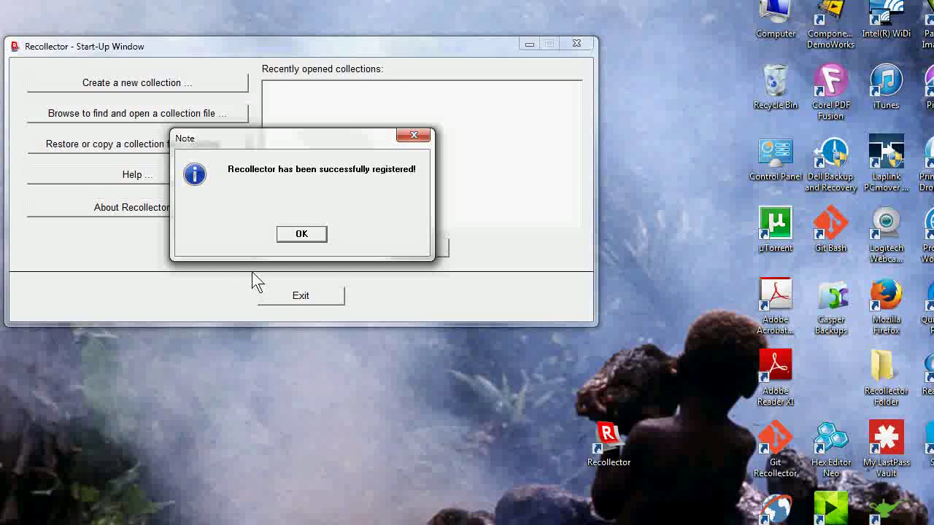
Dismiss the successful-registration note with OK, returning to the Start-Up Window.
{"action": "left_click", "coordinate": [300, 235]}
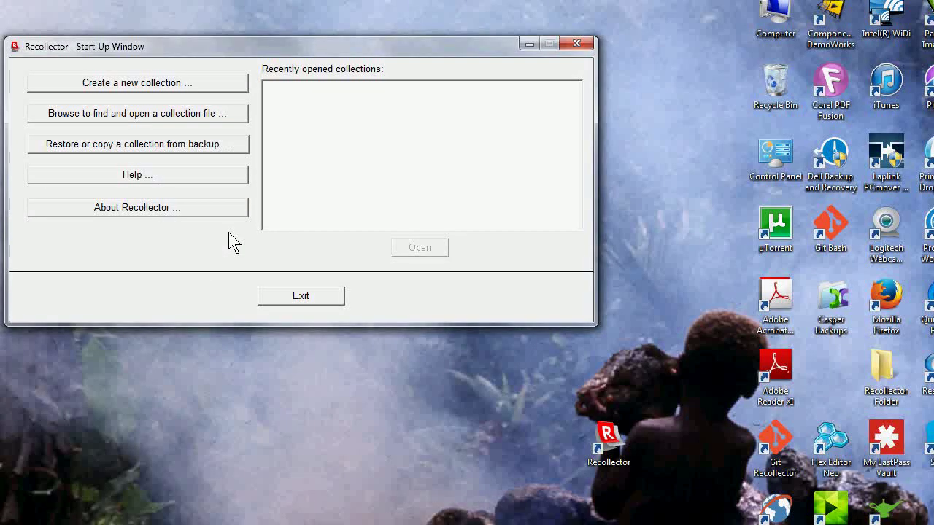